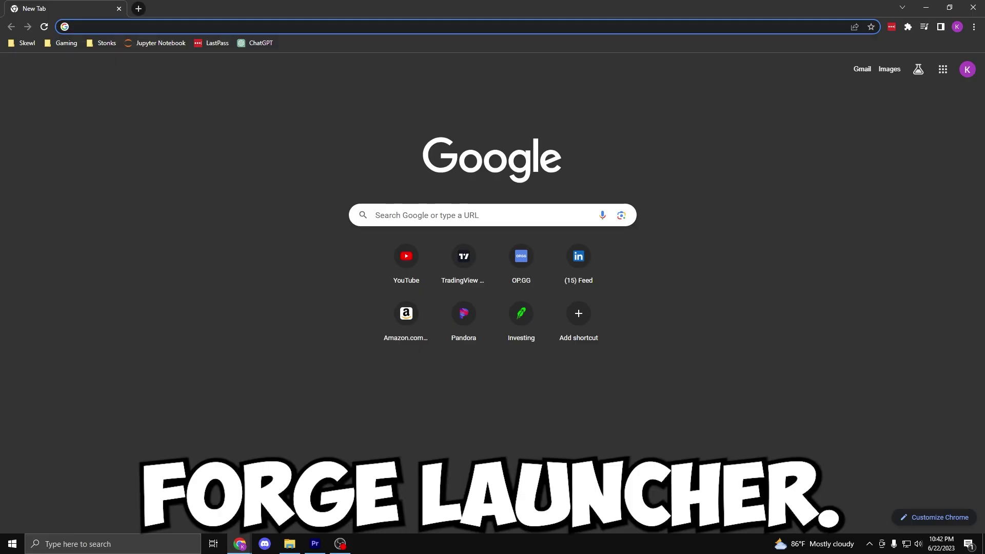
Step: Search the web for "curseforge launcher" and download the standalone CurseForge app for Windows from its official download page
type("curseforge ")
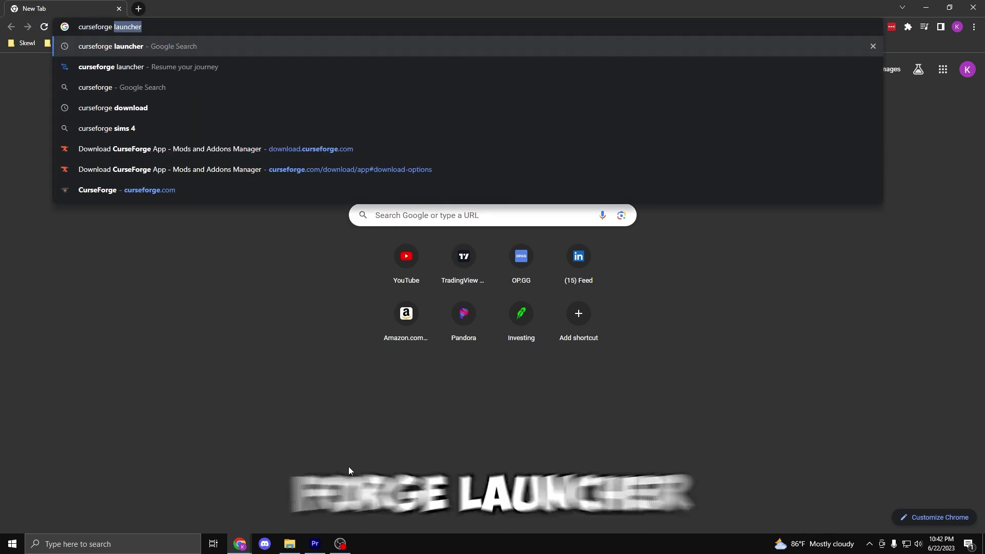
type("launcher")
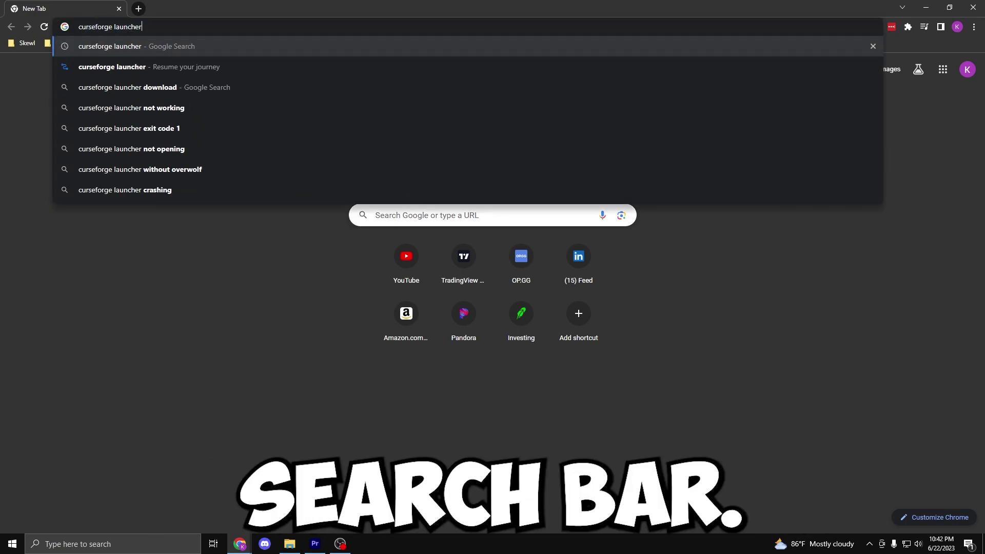
key("Return")
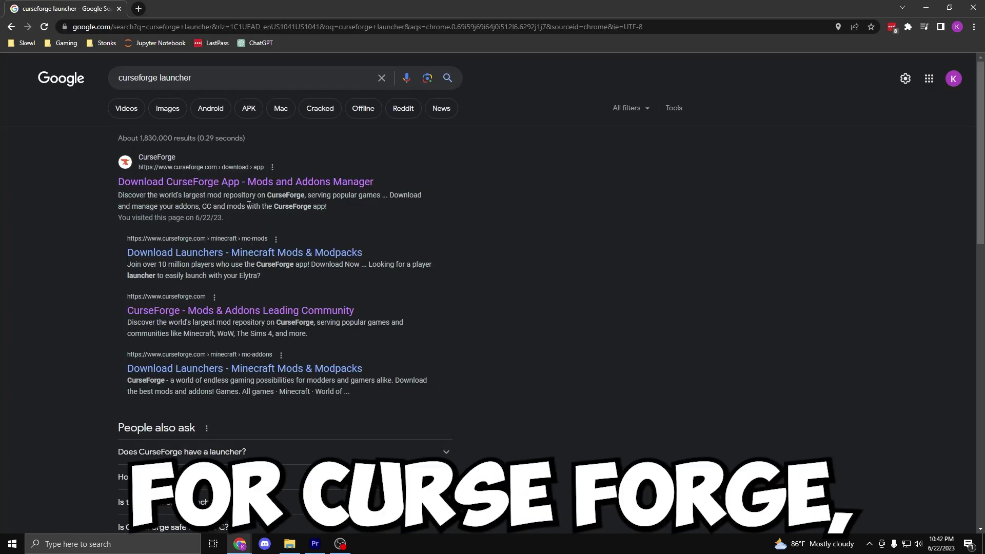
left_click(254, 181)
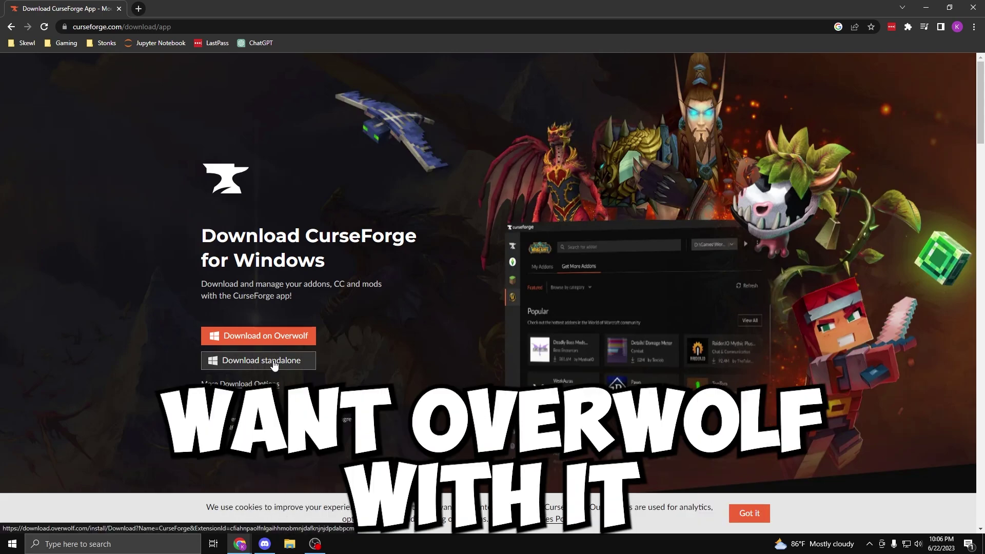
left_click(274, 361)
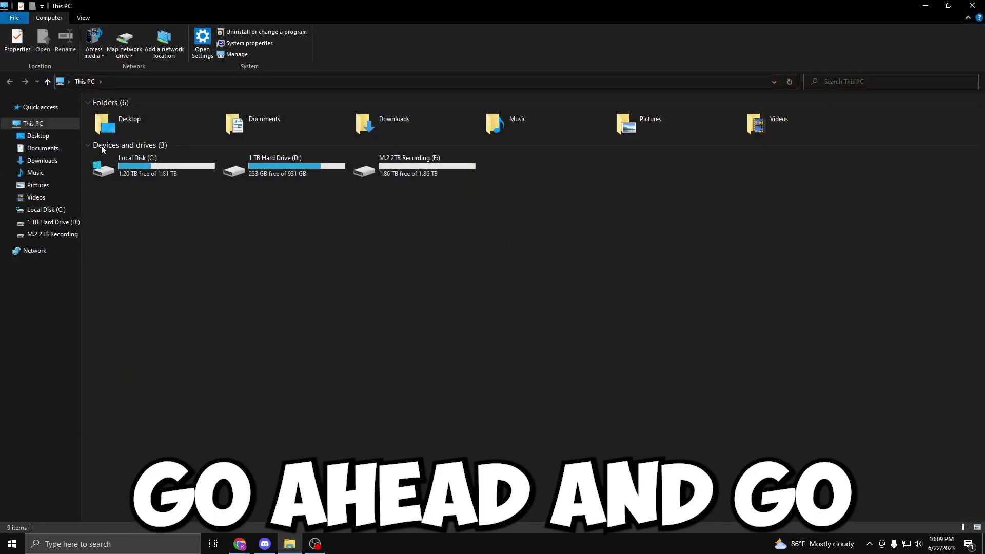
Step: Run the CurseForge Windows installer from the Downloads folder and proceed to its installation folder page
double_click(414, 130)
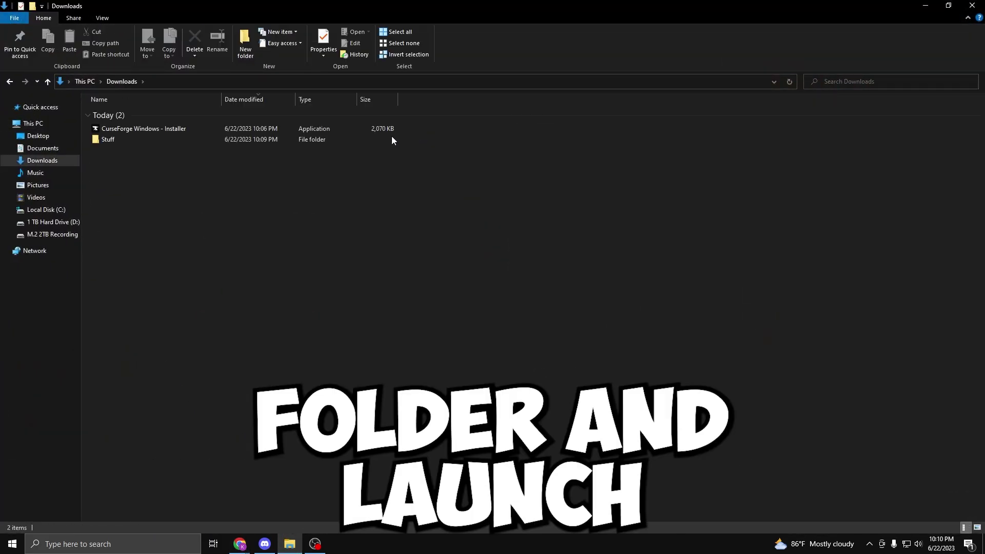
double_click(171, 128)
left_click(642, 376)
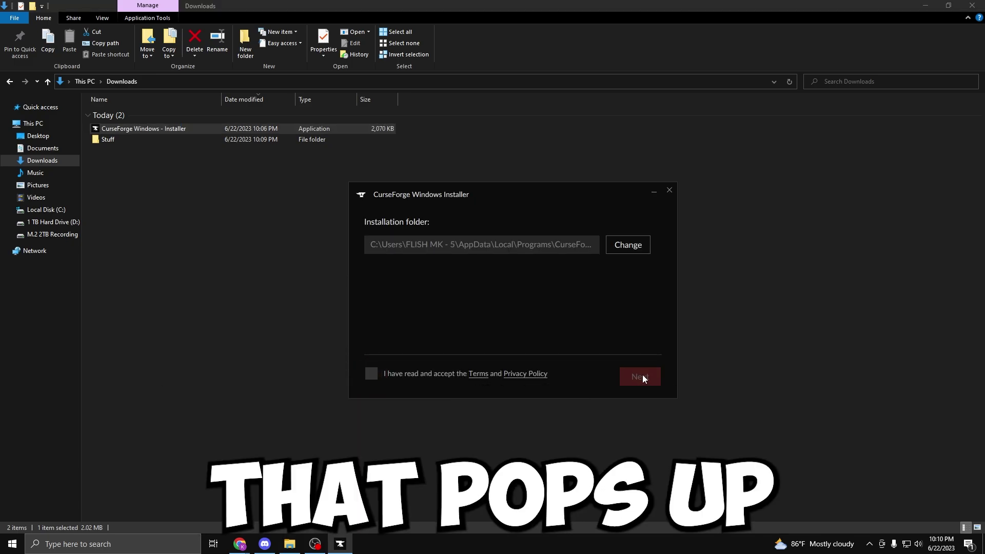
Step: Change the installation folder to C:\Installs\Games\CurseForge Windows
left_click(628, 245)
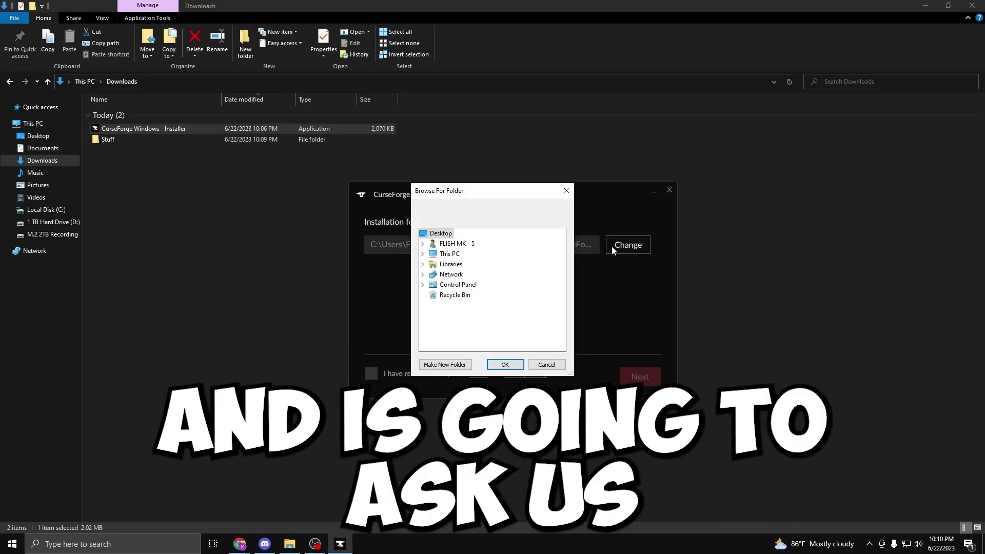
double_click(444, 255)
double_click(466, 325)
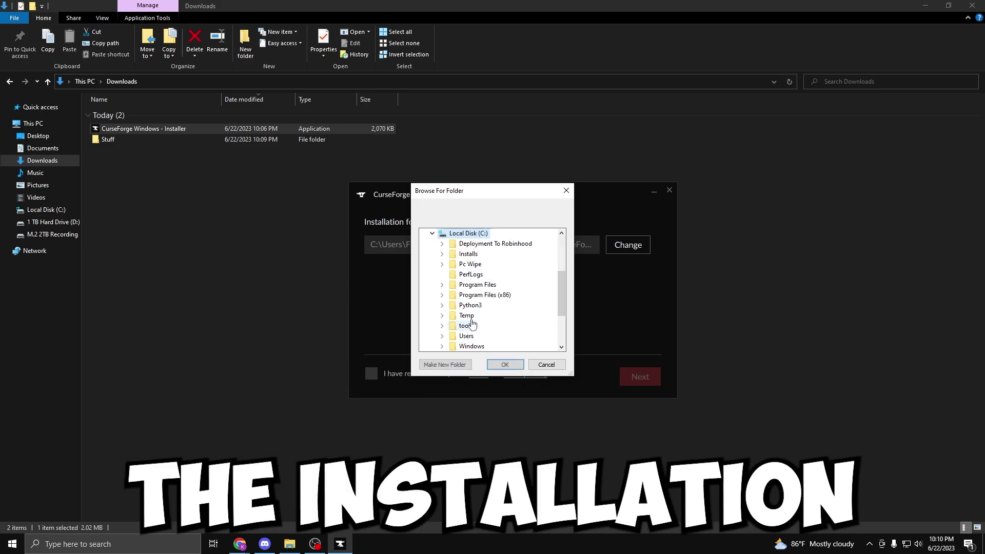
double_click(468, 254)
double_click(477, 285)
left_click(505, 365)
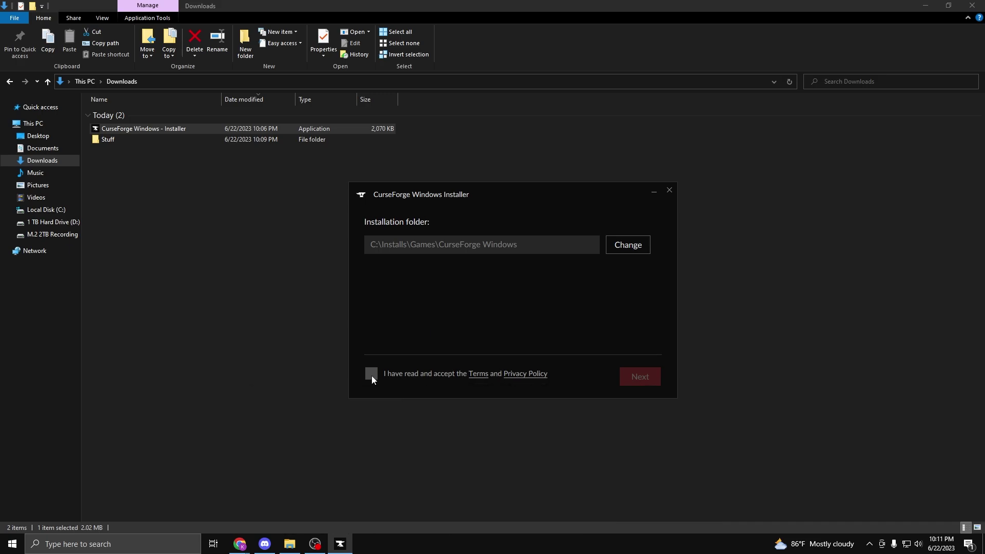
Step: Accept the terms and privacy policy, install CurseForge, and skip the welcome intro
left_click(371, 376)
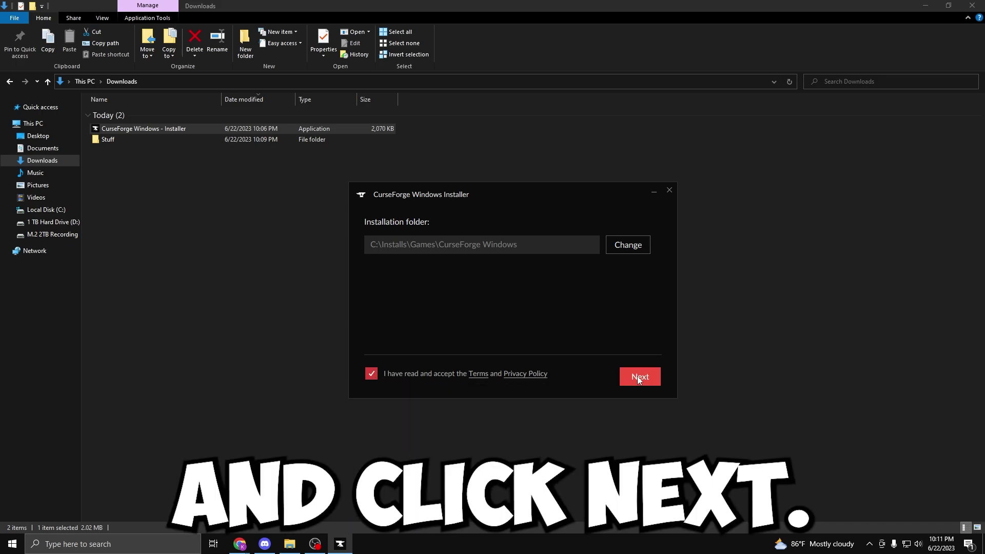
left_click(637, 377)
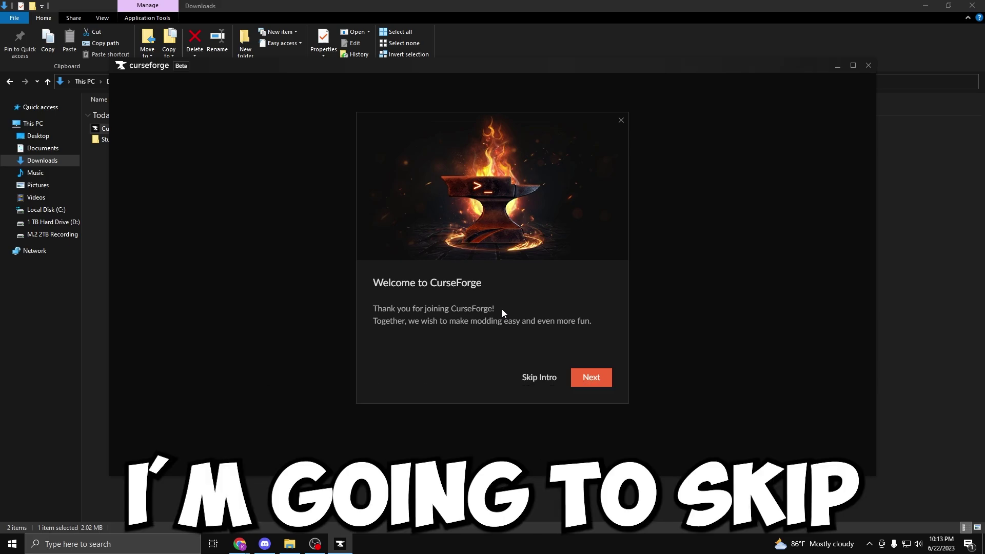
left_click(533, 378)
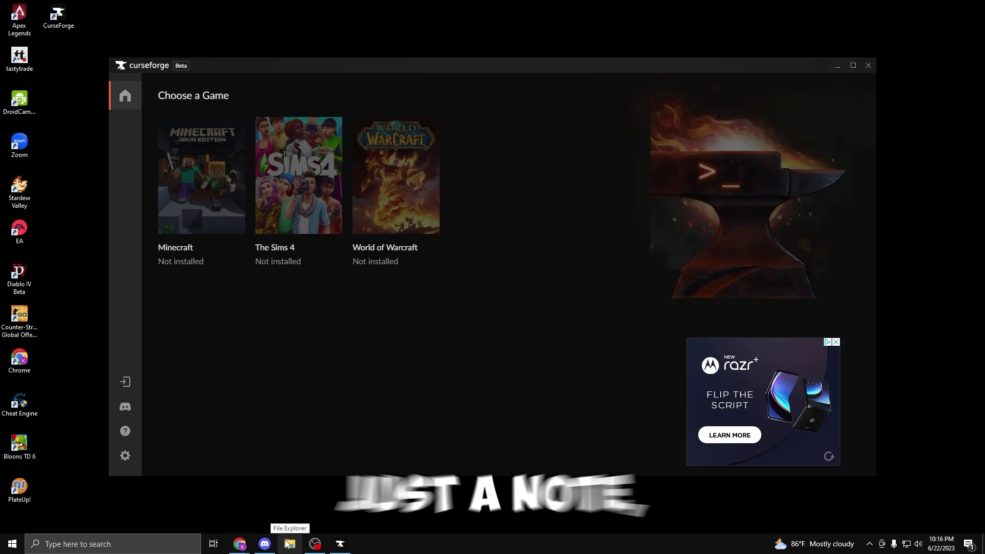
Step: Create a desktop shortcut for the CurseForge application located in C:\Installs\Games\CurseForge Windows
left_click(289, 544)
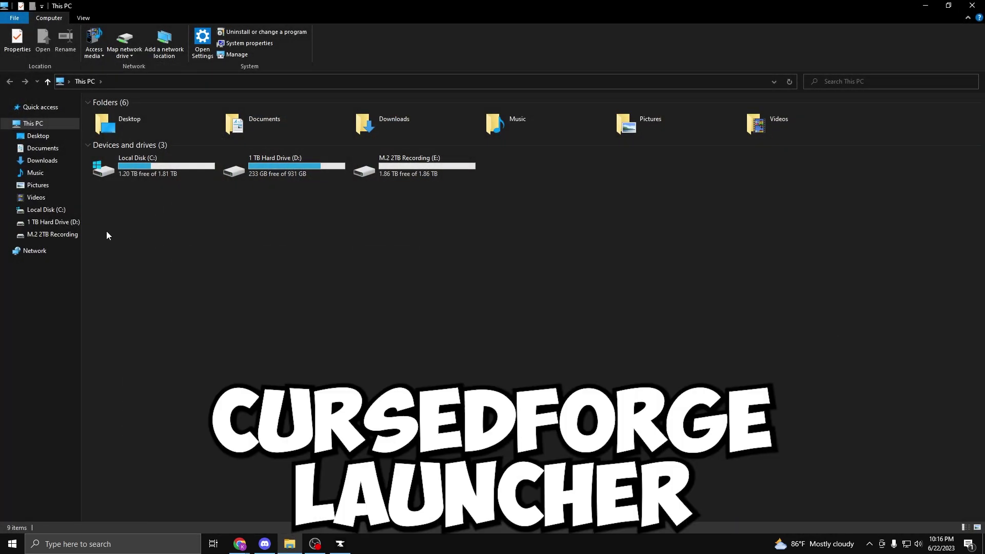
left_click(54, 210)
double_click(156, 123)
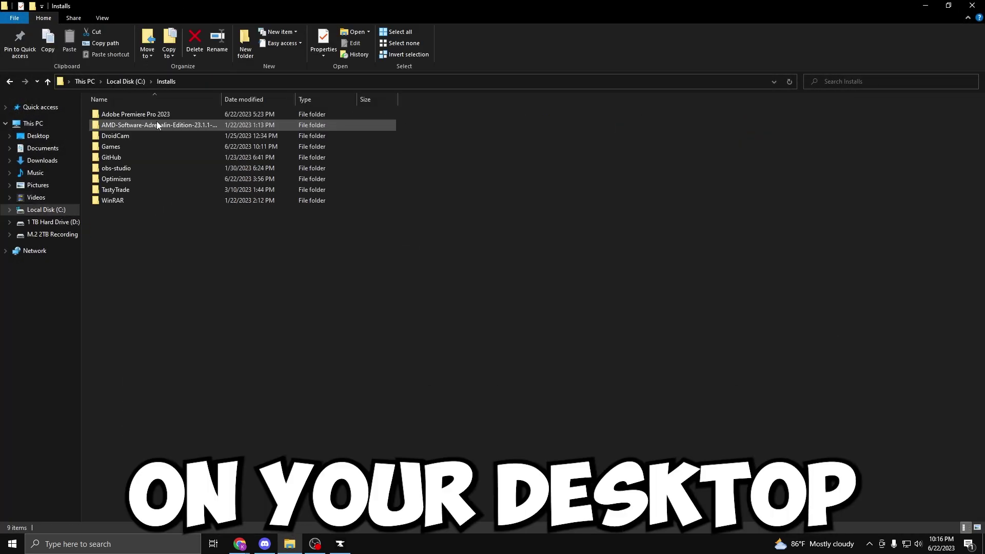
double_click(145, 148)
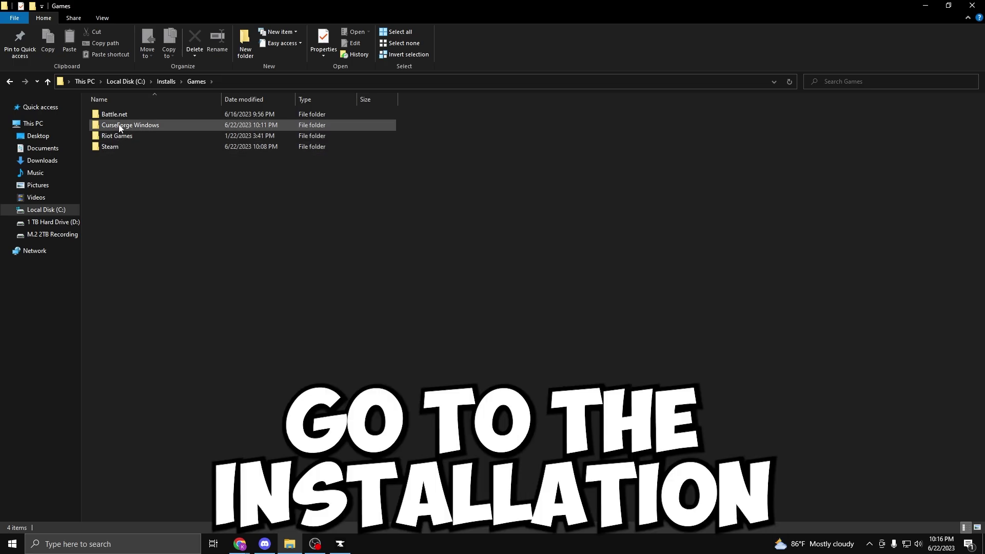
double_click(118, 125)
right_click(133, 157)
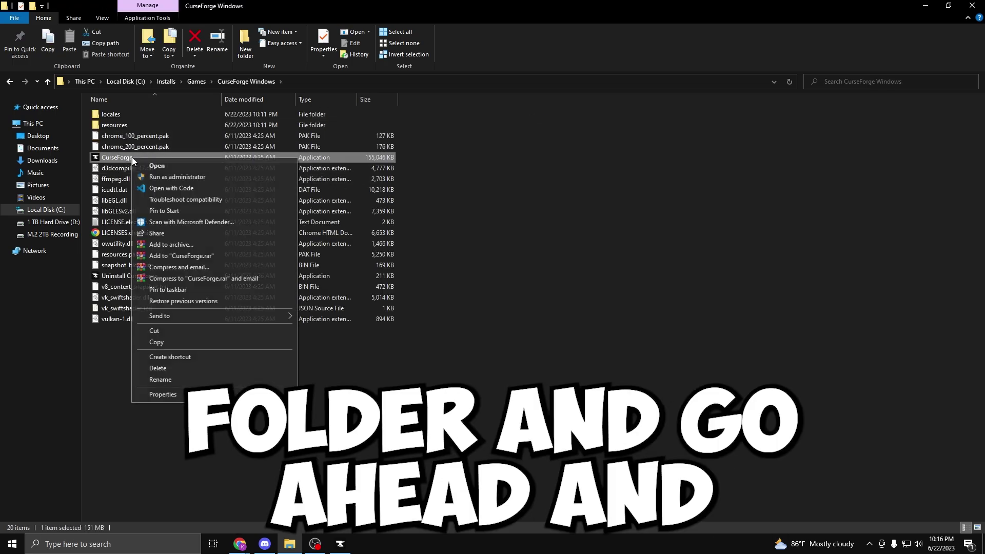
mouse_move(262, 315)
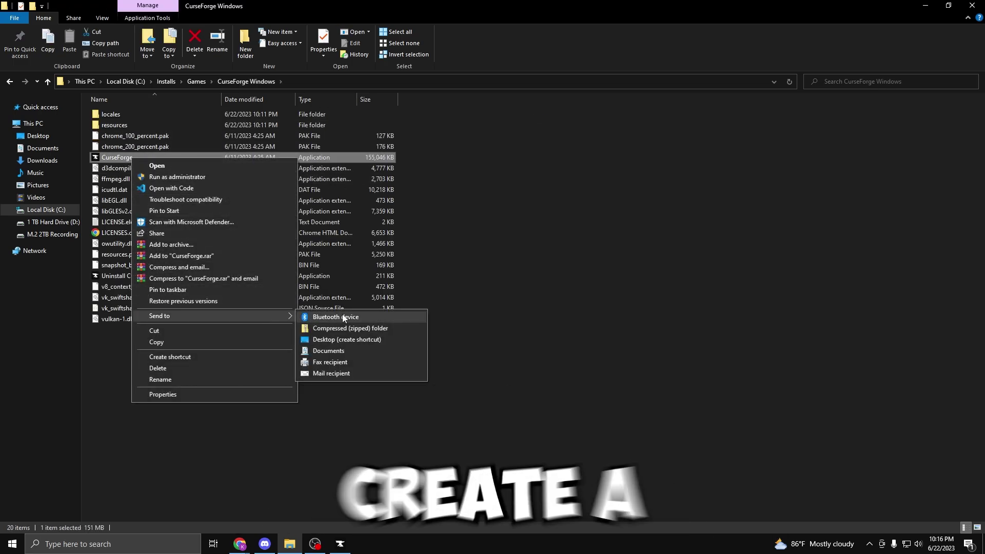
left_click(363, 340)
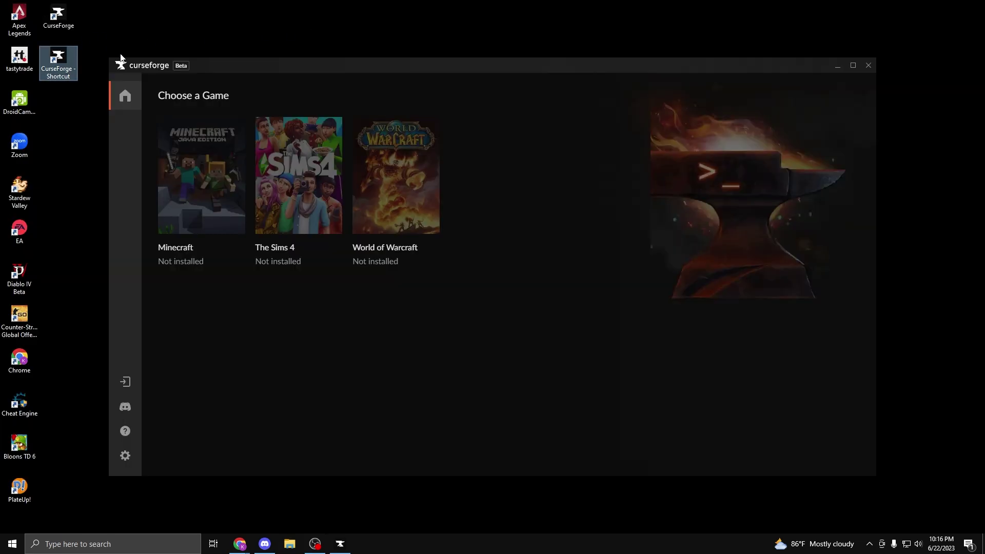
Step: Choose Minecraft in CurseForge and set up its modding folder with the Standard (Recommended) option
left_click(454, 309)
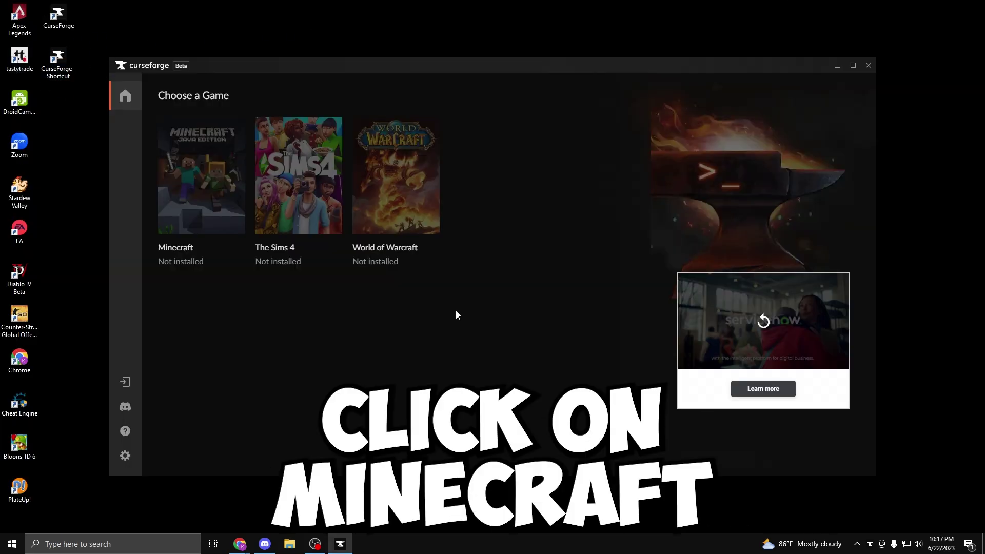
left_click(198, 209)
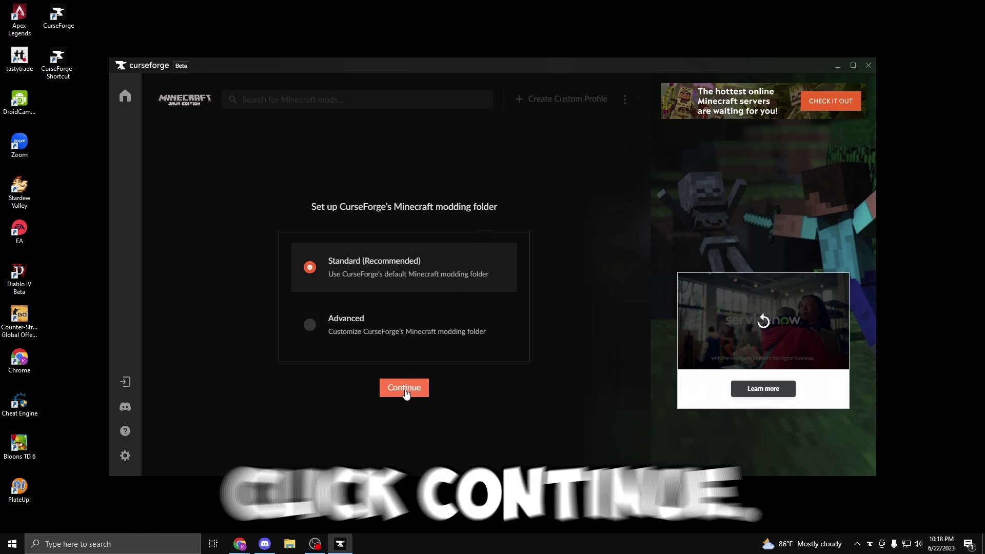
left_click(405, 393)
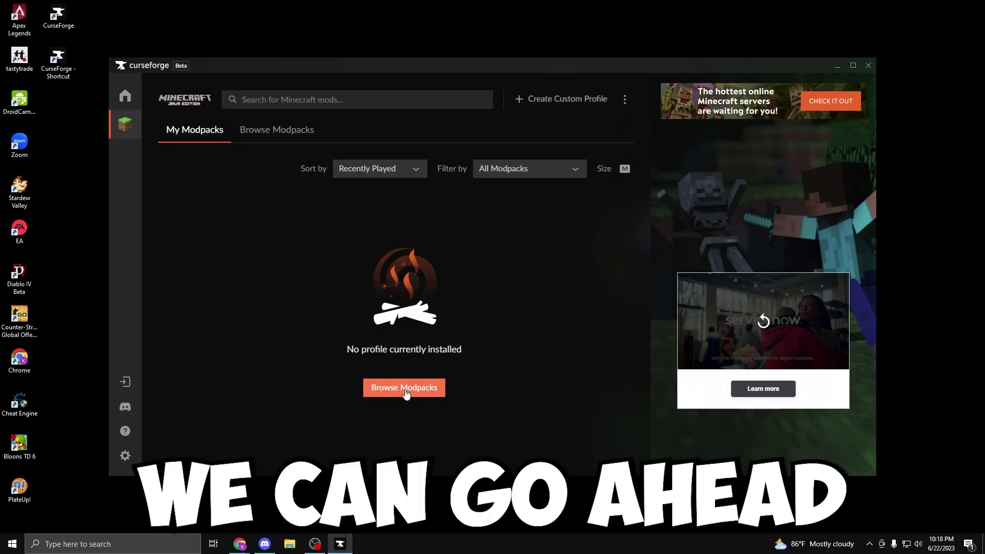
Step: Search the Minecraft modpacks for "All The Mods 8" and install All the Mods 8 - ATM8
left_click(406, 388)
left_click(370, 104)
type("All The Mods 8")
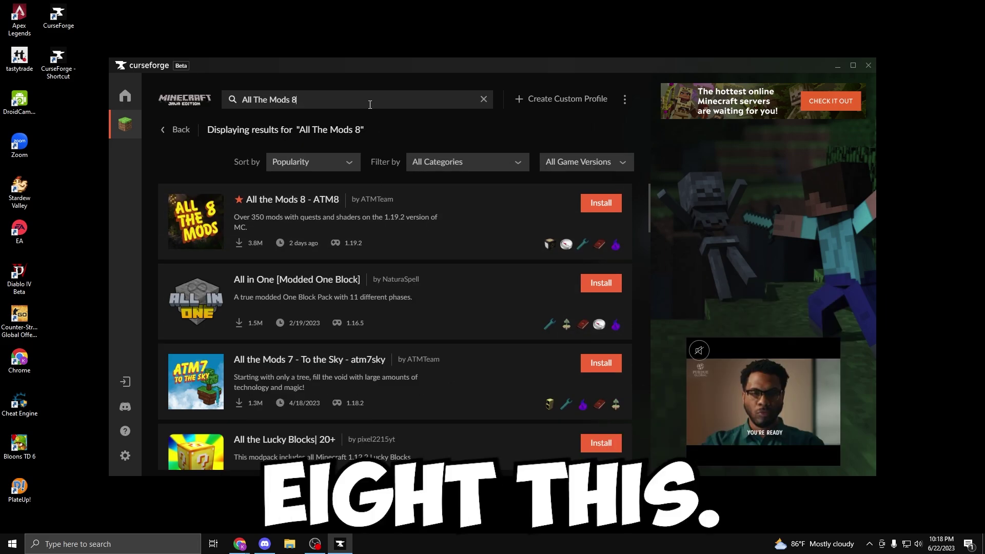
left_click(600, 203)
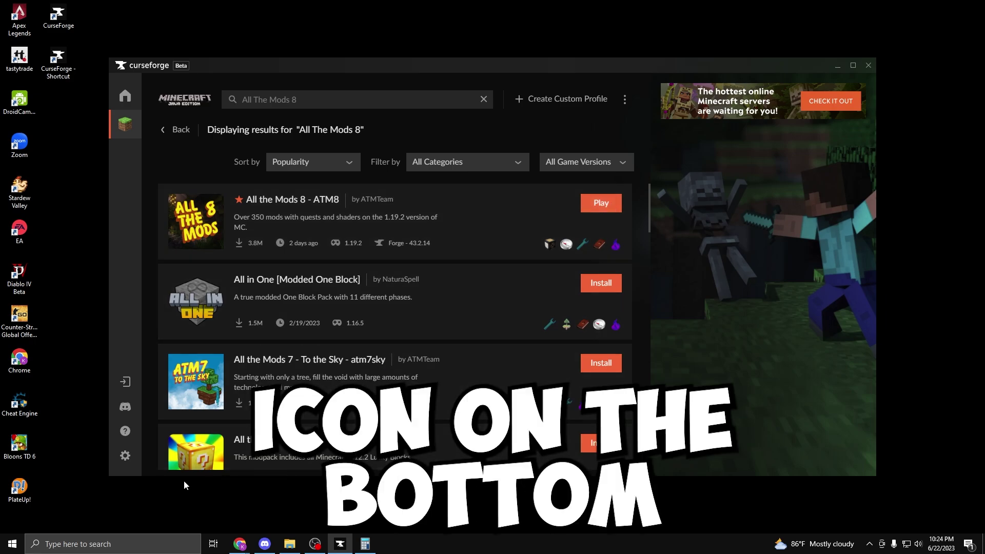
Step: Set the default allocated memory to 8192 MB in CurseForge's Minecraft-specific Java settings, and close the settings
left_click(125, 456)
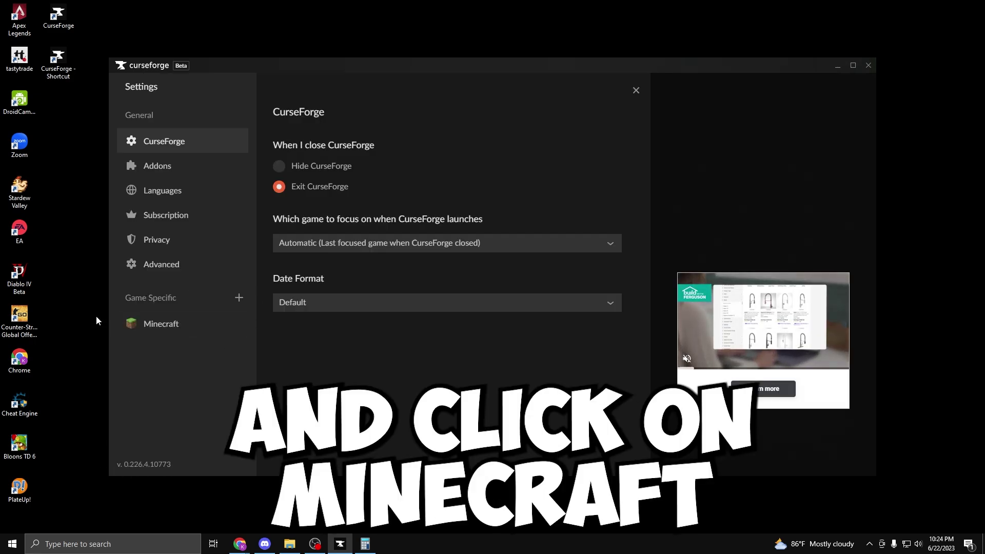
left_click(176, 324)
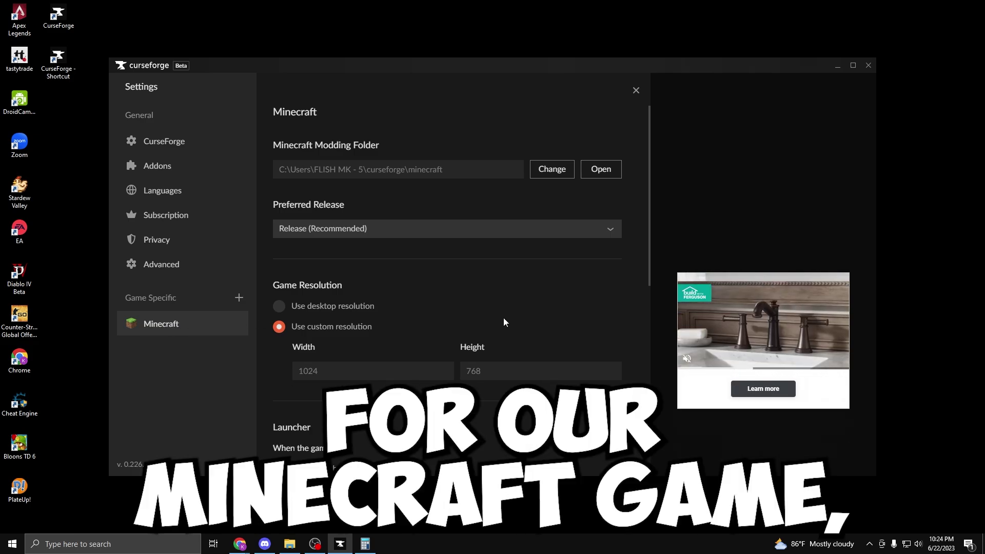
scroll(504, 316, "down", 4)
scroll(506, 318, "down", 3)
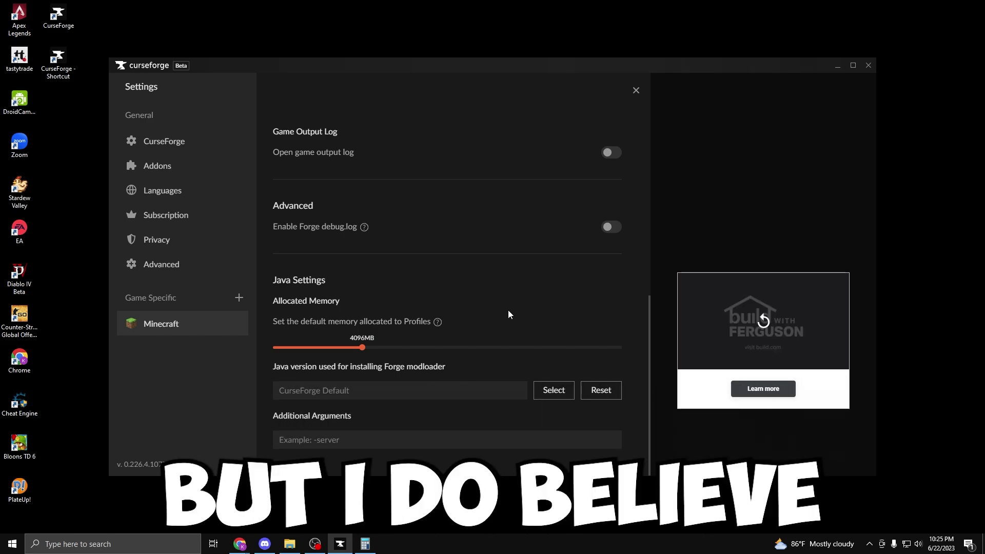
left_click_drag(362, 348, 449, 347)
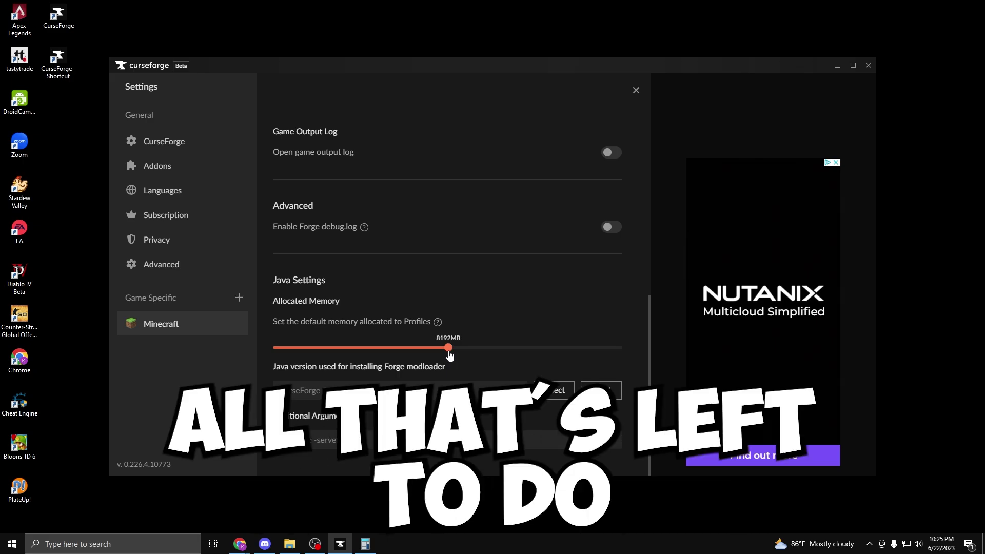
left_click(636, 90)
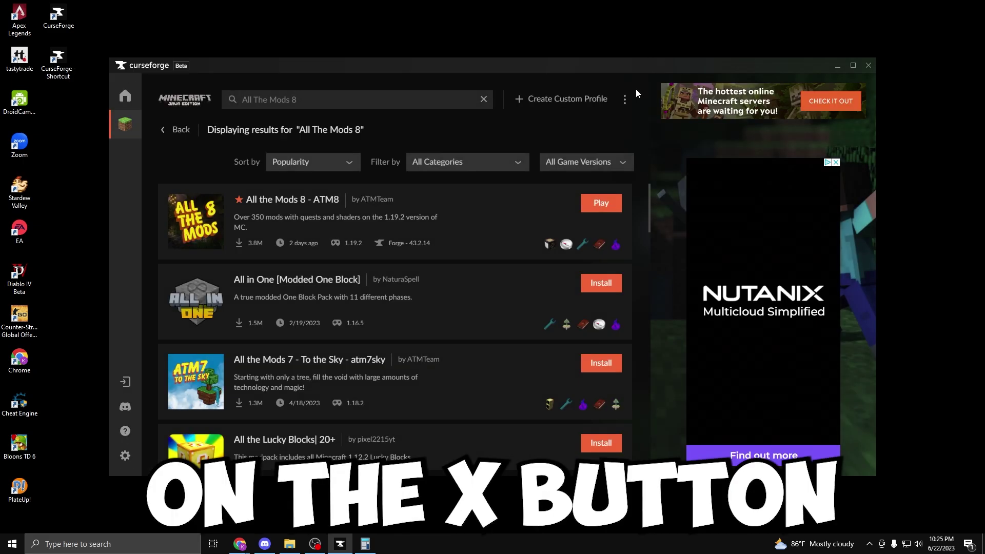
Step: Start All the Mods 8 through the Minecraft Launcher, accepting the modified-installation risks and disabling further warnings for it
left_click(609, 205)
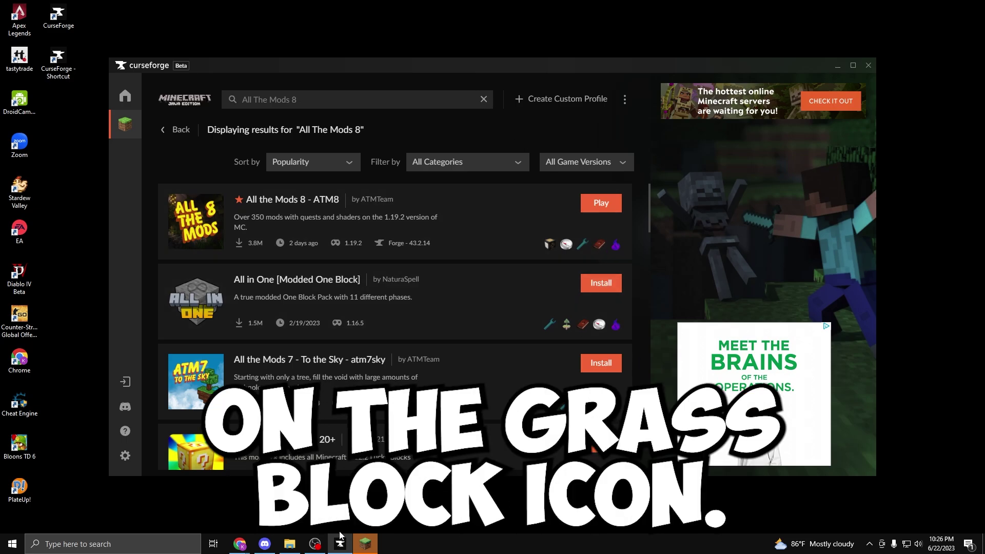
left_click(365, 544)
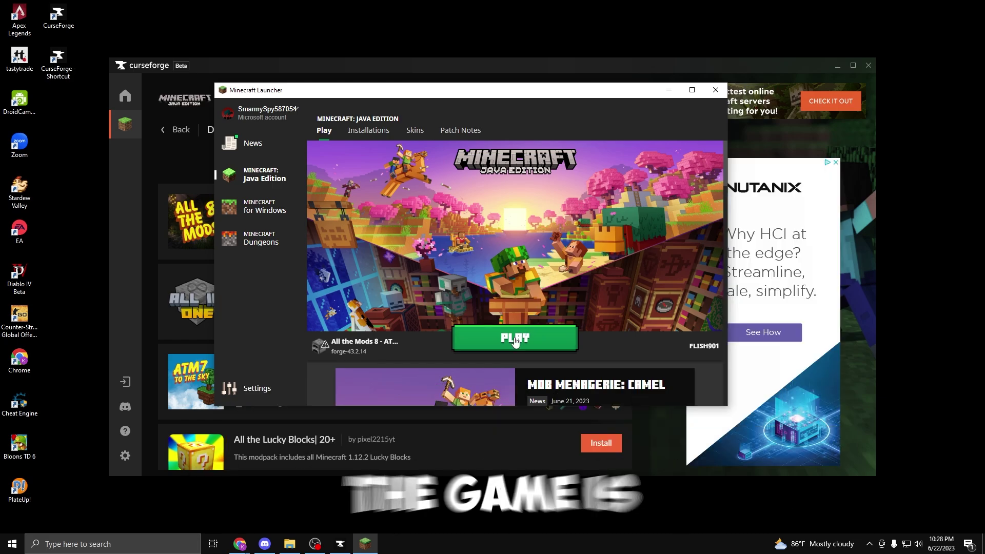
left_click(515, 340)
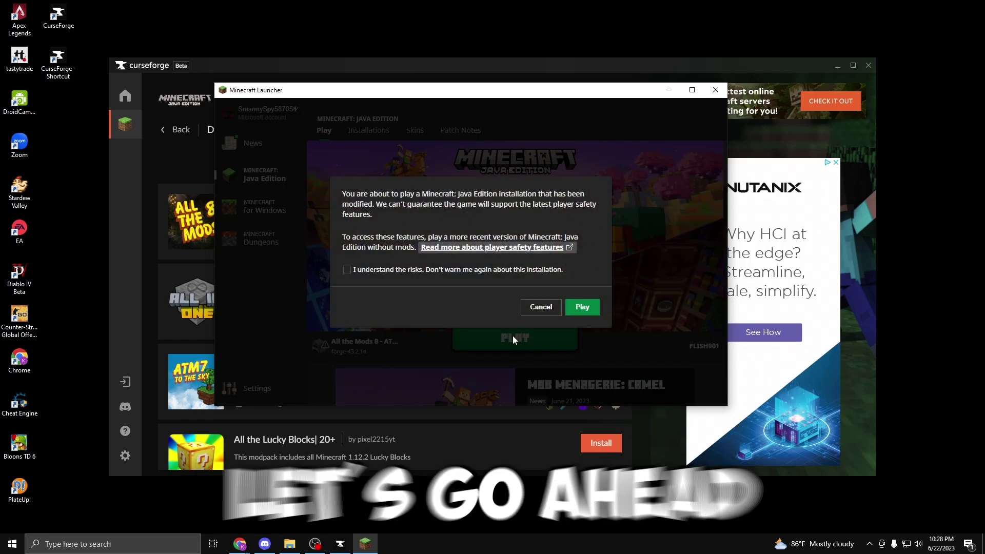
left_click(414, 270)
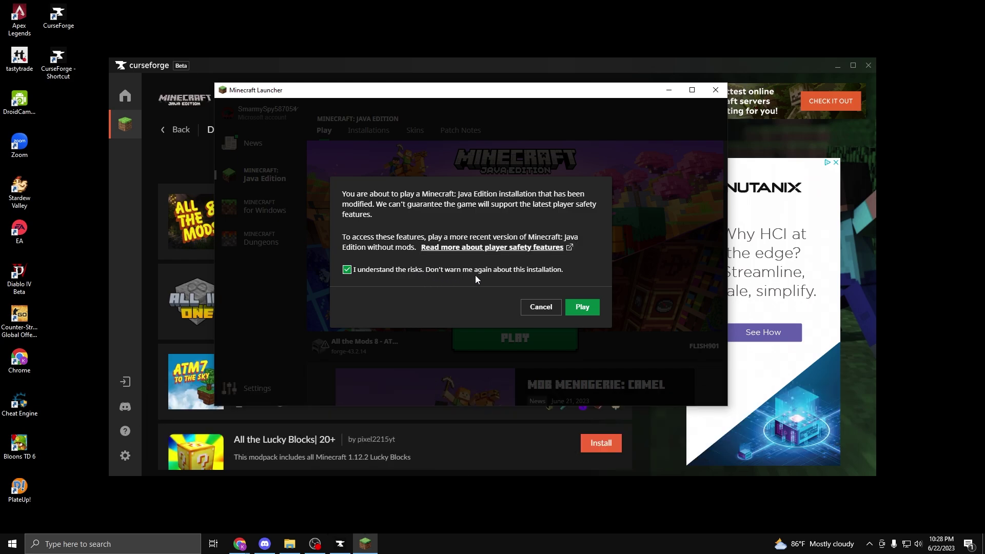
left_click(582, 308)
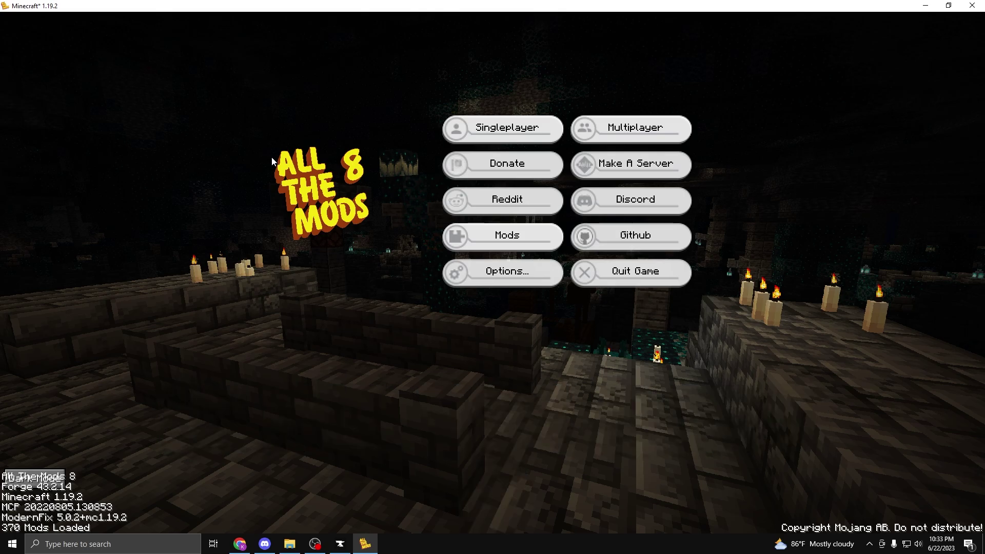
Step: Create a single-player world named New World in Survival mode with Normal difficulty and cheats off
left_click(456, 136)
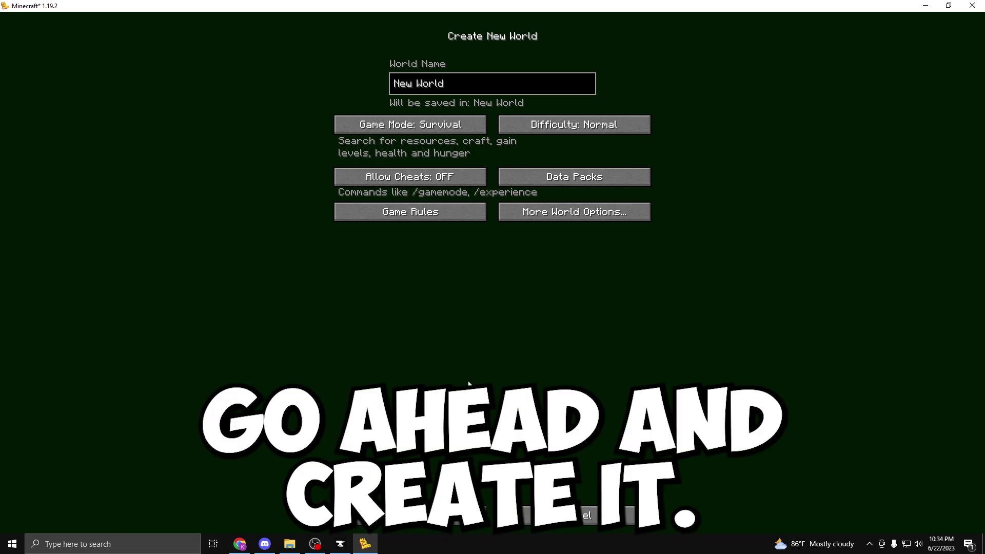
left_click(411, 514)
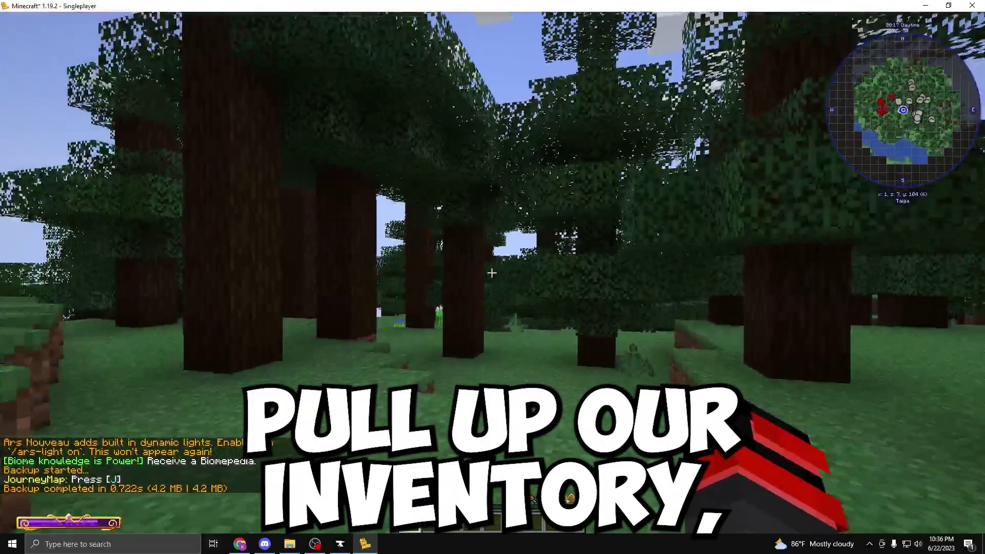
Step: Open the quest book from the inventory screen to check that the All the Mods 8 modpack is loaded
key("e")
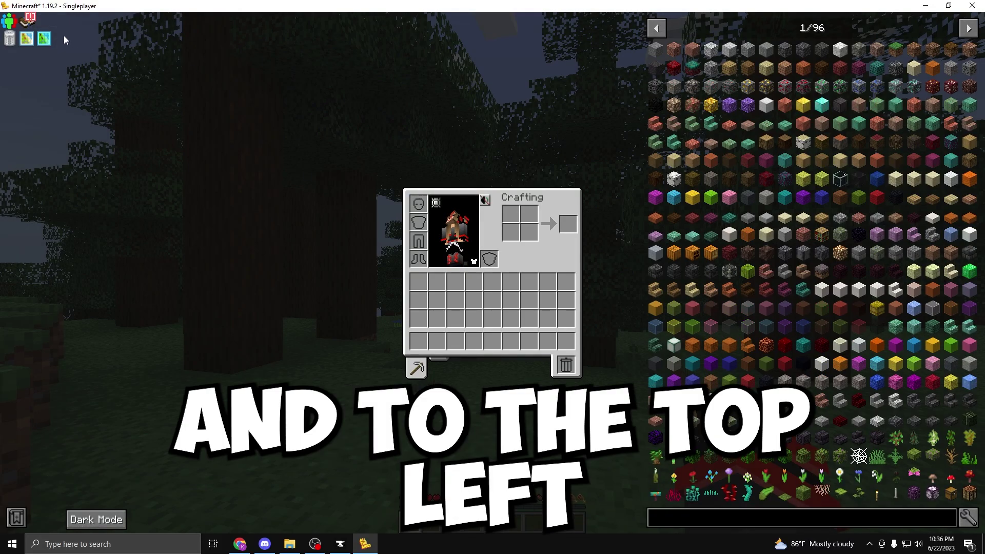
left_click(28, 21)
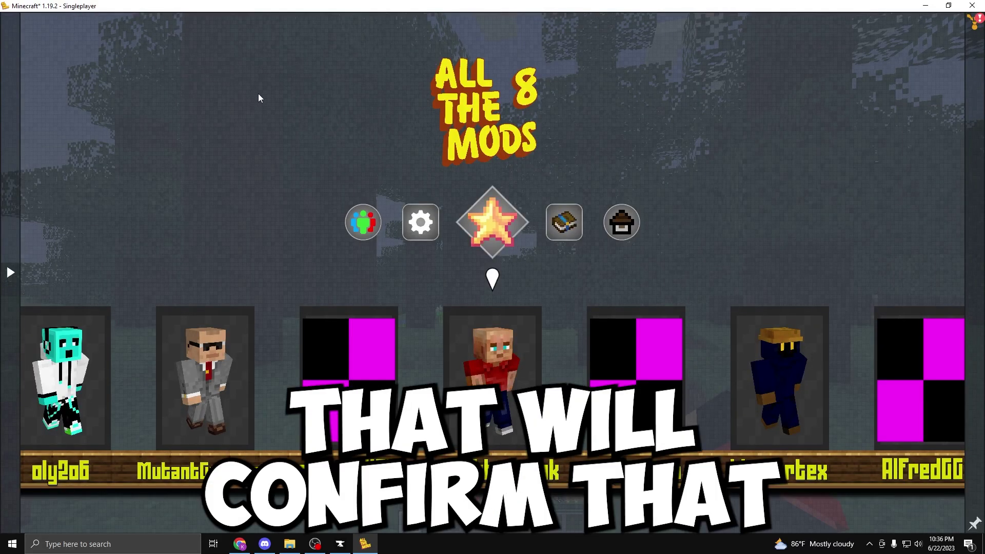
scroll(259, 98, "down", 3)
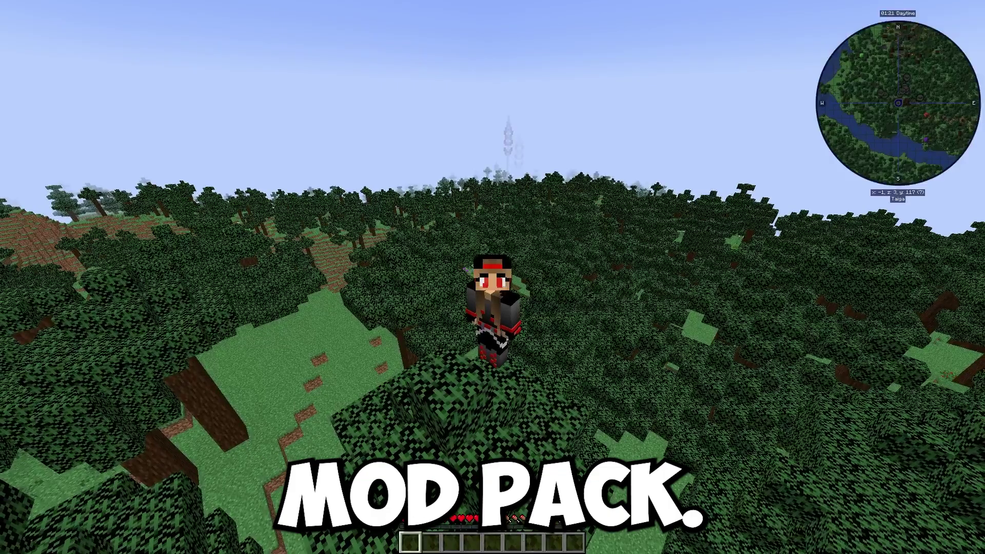
key("F5")
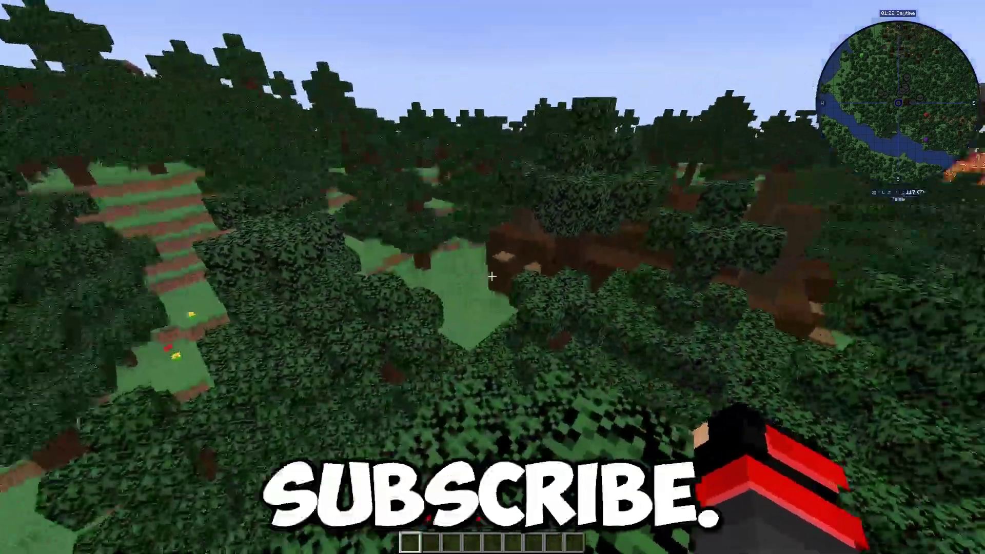